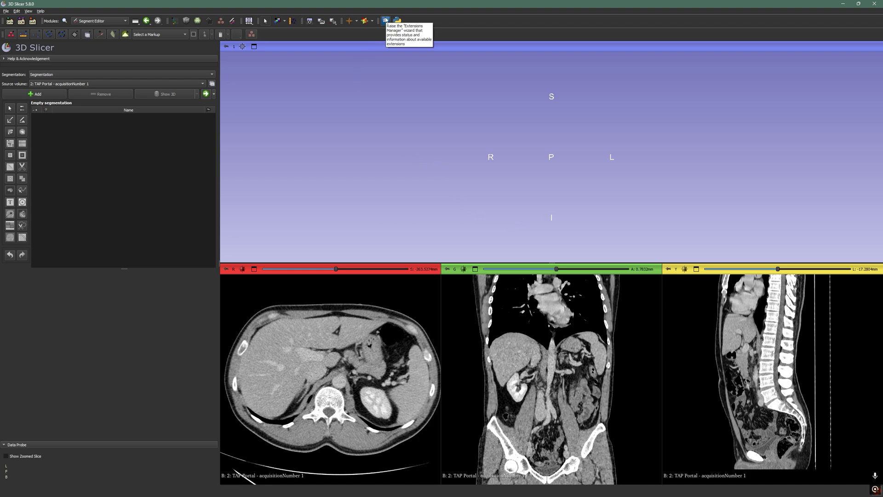
Step: Browse the installable extensions in the Extensions Manager down to TotalSegmentator and close the manager
click(28, 11)
click(50, 48)
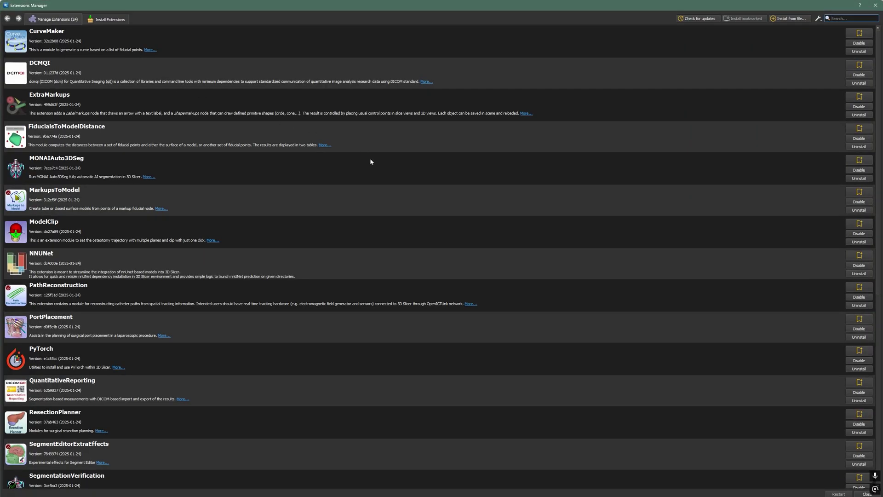
click(117, 20)
drag(873, 43, 865, 437)
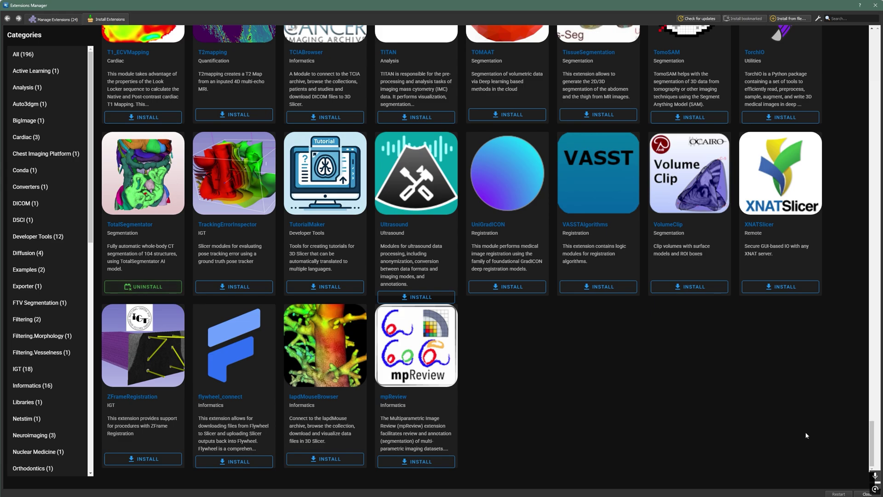
click(862, 493)
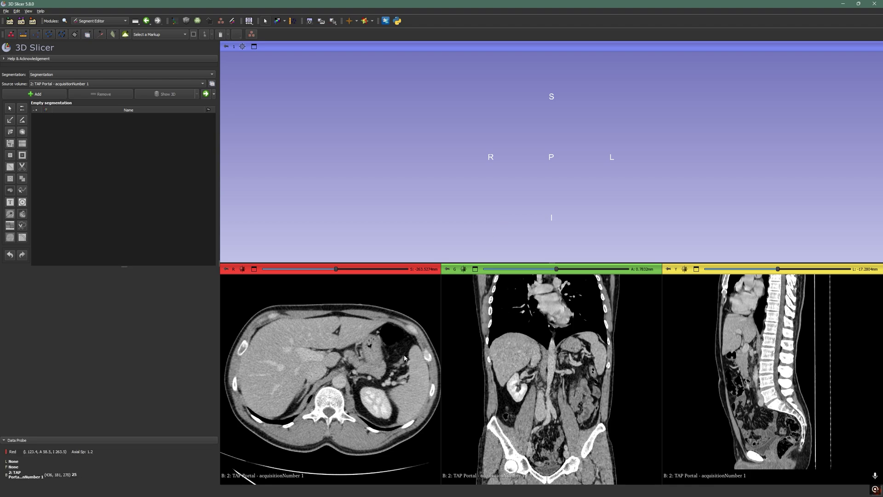
Step: Open the Total Segmentator module from the segmentation modules
click(80, 22)
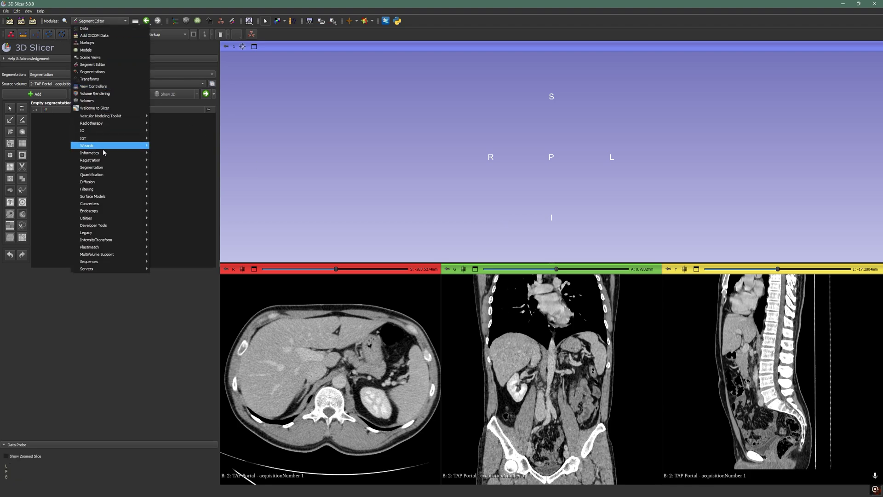
mouse_move(115, 168)
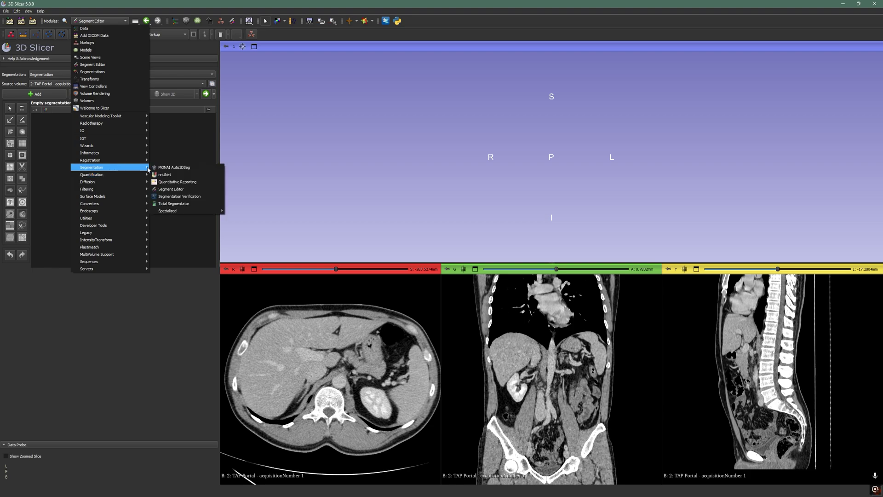
click(186, 203)
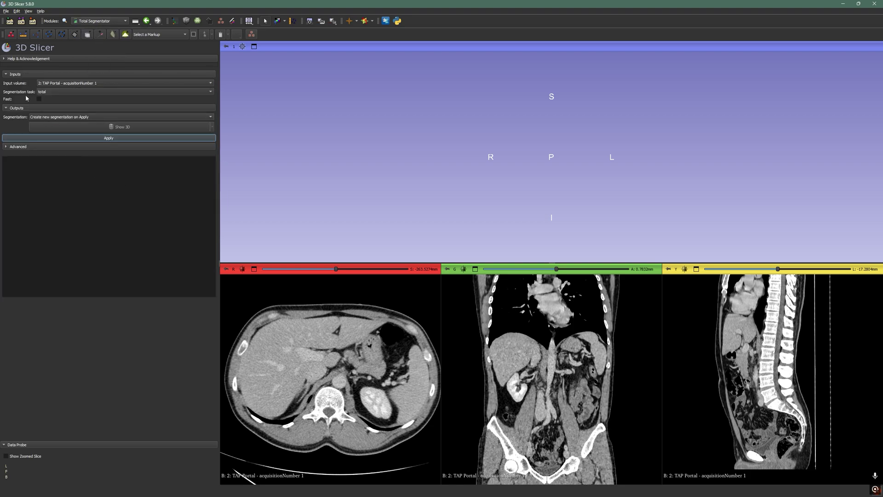
Step: Choose total as the segmentation task and review the other available tasks
click(48, 92)
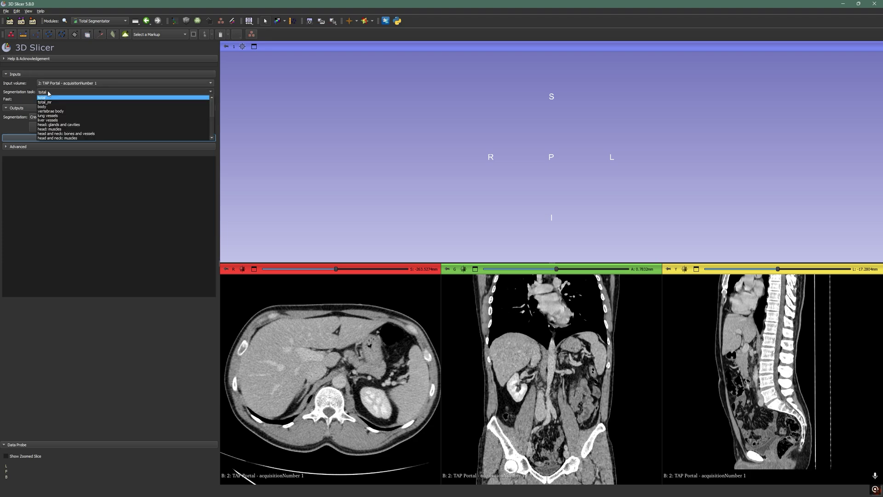
click(59, 98)
click(61, 92)
scroll(71, 133, down, 6)
scroll(80, 110, up, 6)
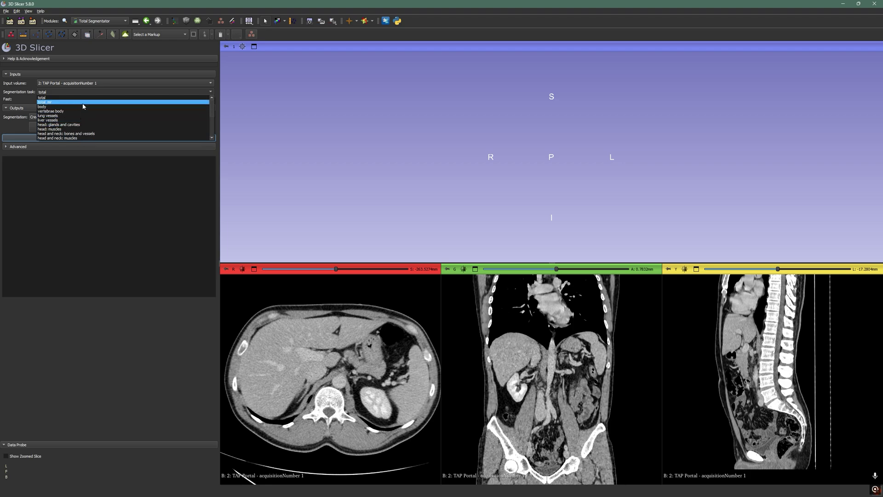
click(60, 92)
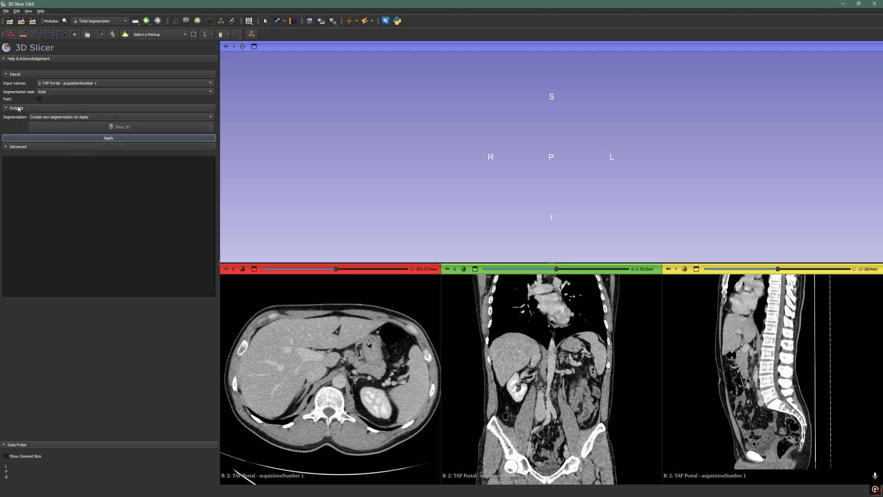
Step: Create a new output segmentation named "Total Segmentator" and run the automatic segmentation
click(55, 118)
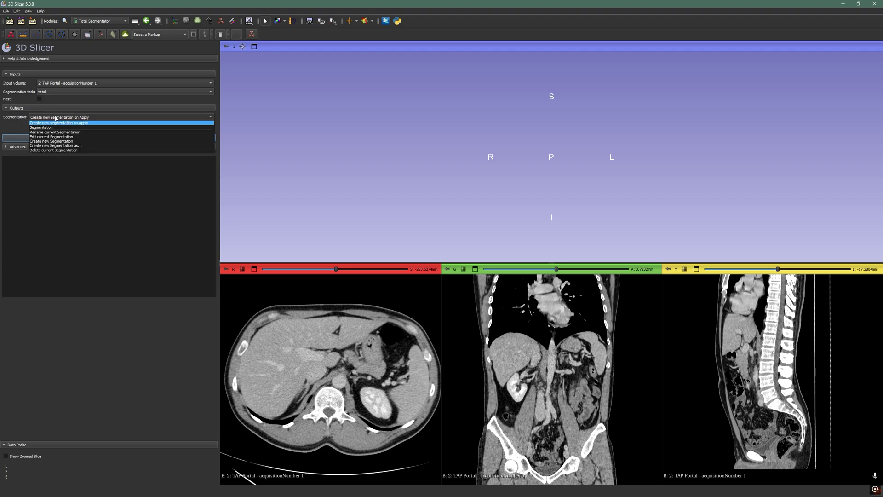
click(78, 144)
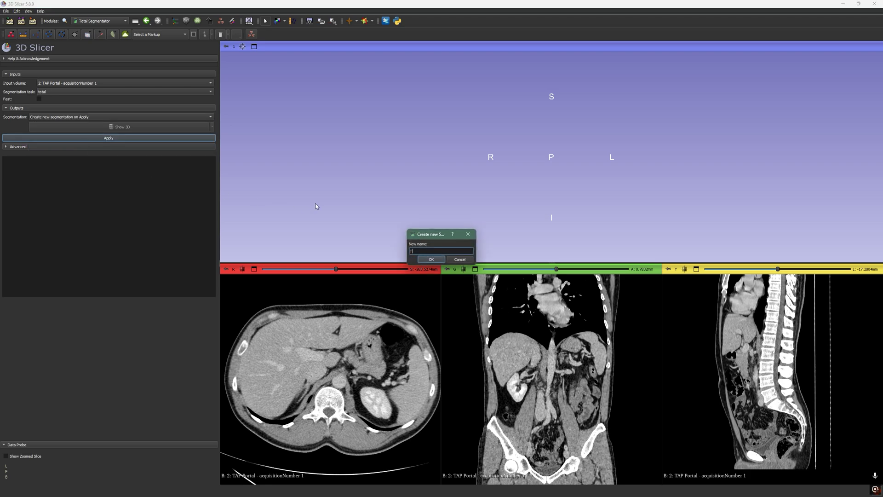
text(Total Segmentator)
click(431, 259)
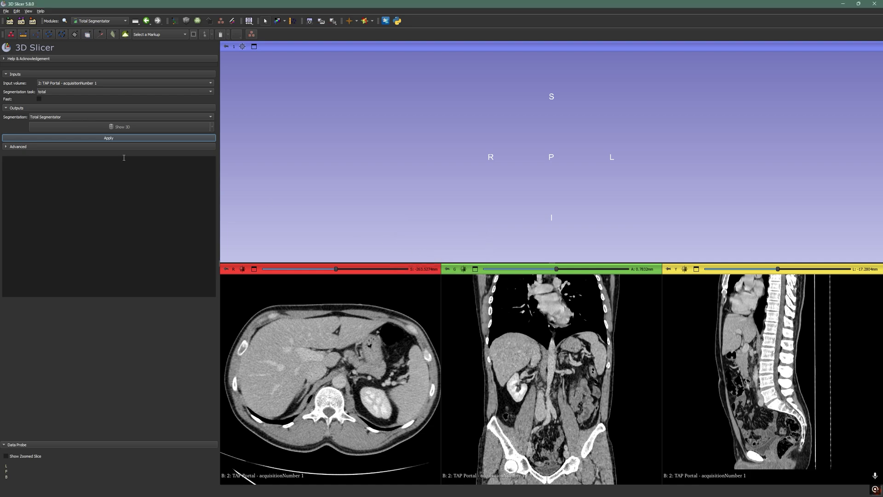
click(108, 137)
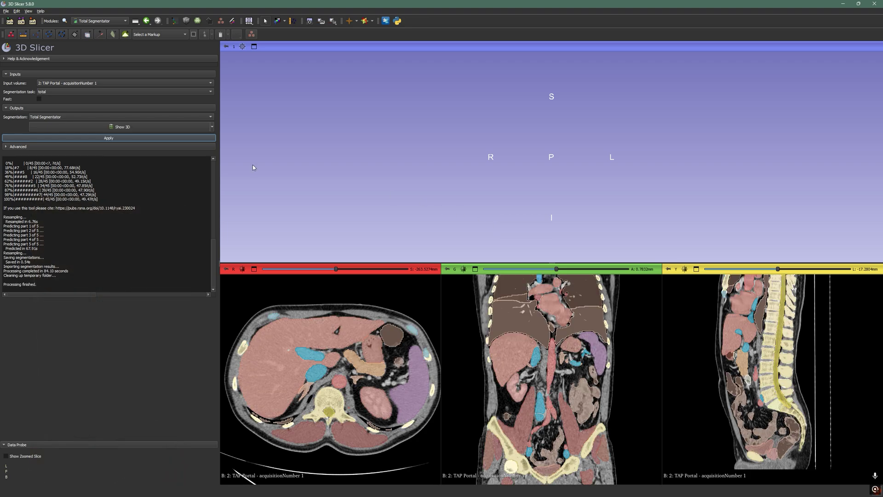
Step: Show the segmentation result in 3D, center it, and maximize the 3D view
click(120, 126)
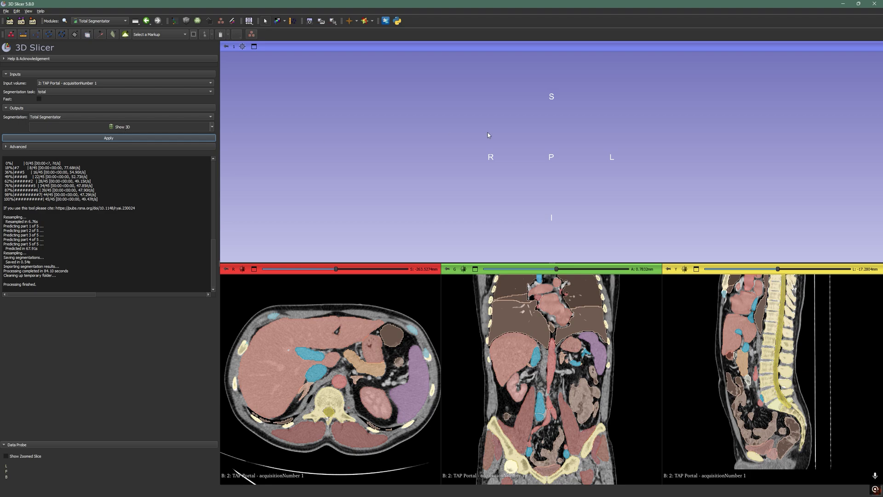
click(242, 46)
double_click(377, 95)
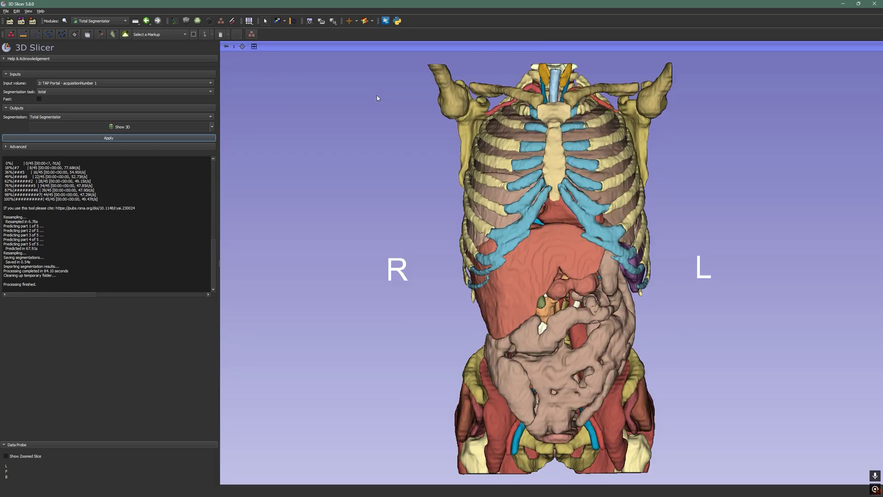
Step: Open the Segment Editor module and select the Total Segmentator segmentation
click(115, 21)
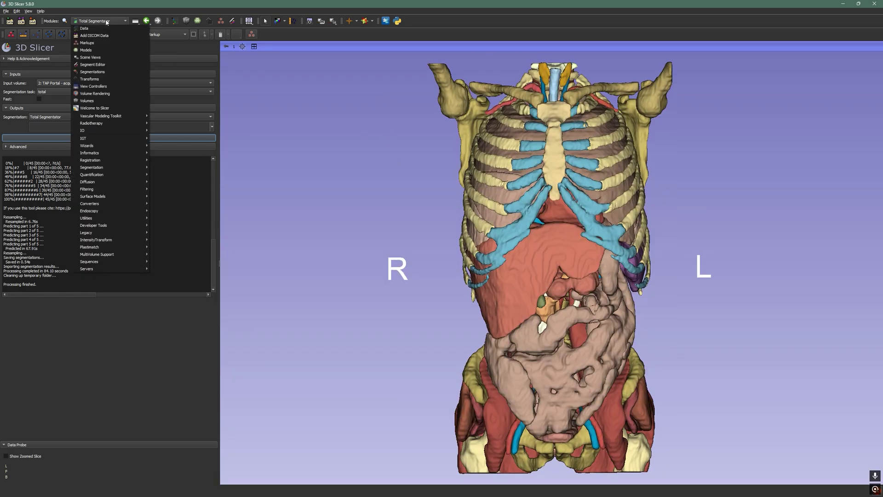
click(103, 62)
click(59, 75)
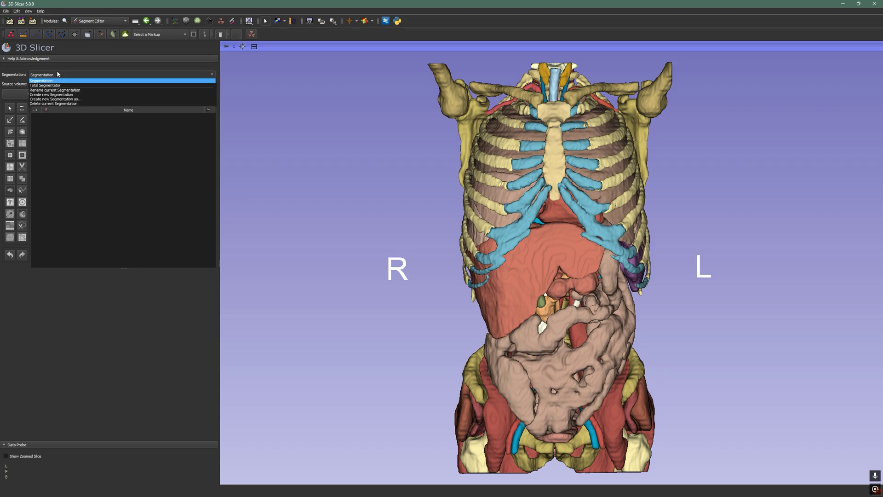
click(95, 85)
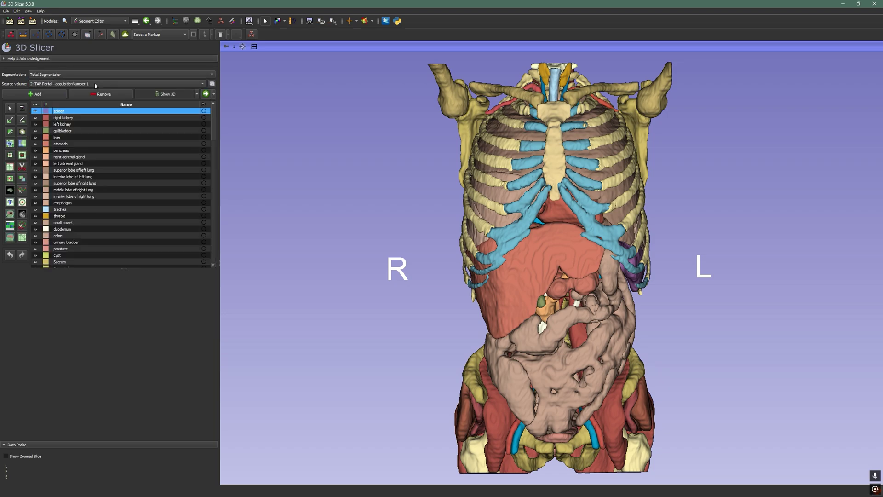
Step: Increase the 3D surface smoothing factor of the Total Segmentator segments and inspect the rotated model
click(197, 94)
mouse_move(189, 110)
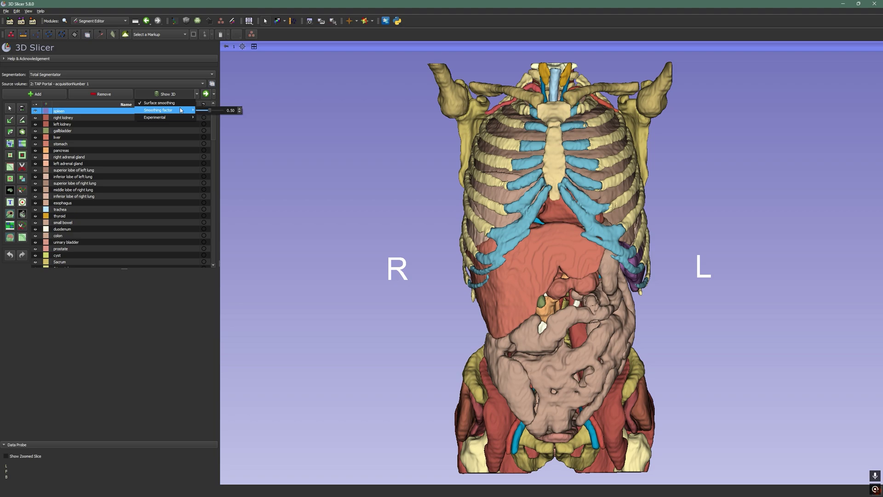
drag(210, 112, 227, 111)
click(404, 196)
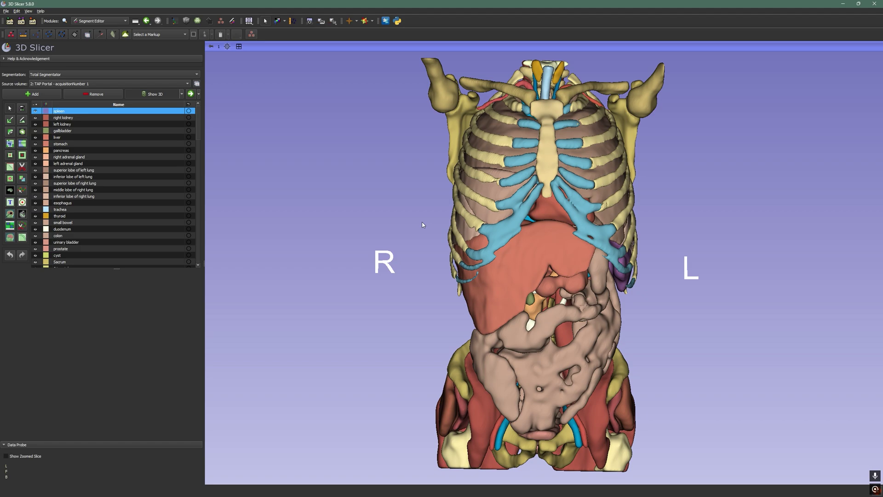
drag(411, 221, 448, 216)
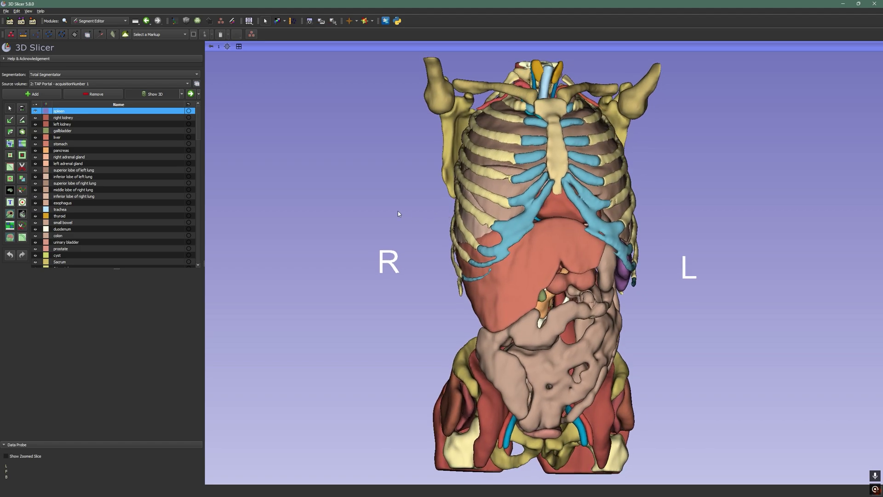
Step: Enlarge the segment list to examine the segmented anatomical structures and shrink the list again
drag(116, 268, 117, 413)
scroll(106, 203, down, 8)
scroll(106, 207, up, 8)
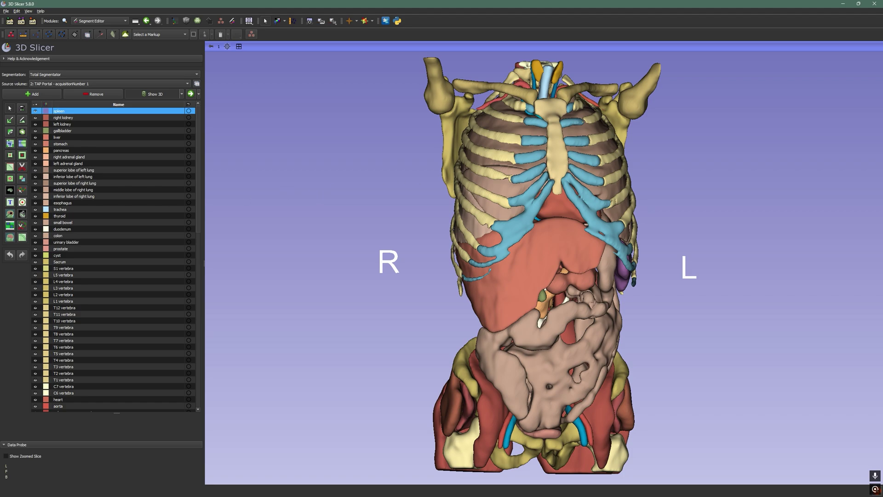
scroll(102, 239, down, 2)
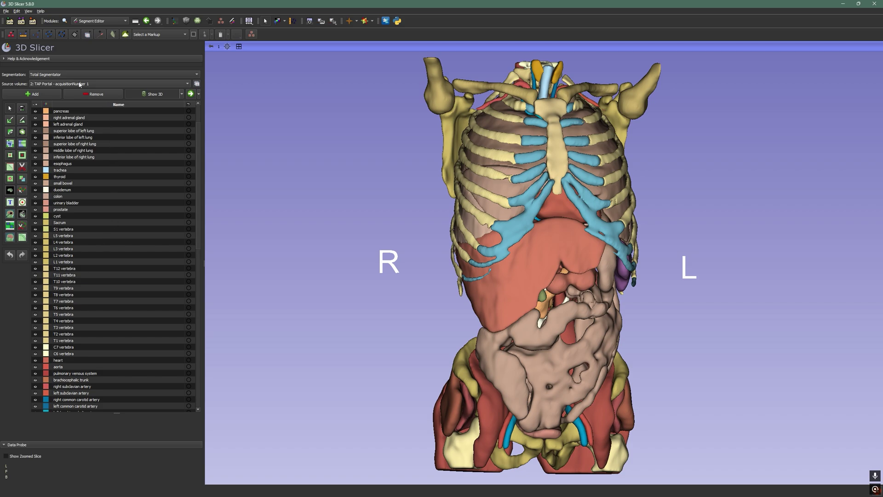
click(92, 20)
click(89, 23)
drag(118, 411, 124, 280)
Step: Open the Segmentations module, expand the copy/move segments section, and select Total Segmentator as the active segmentation
click(99, 23)
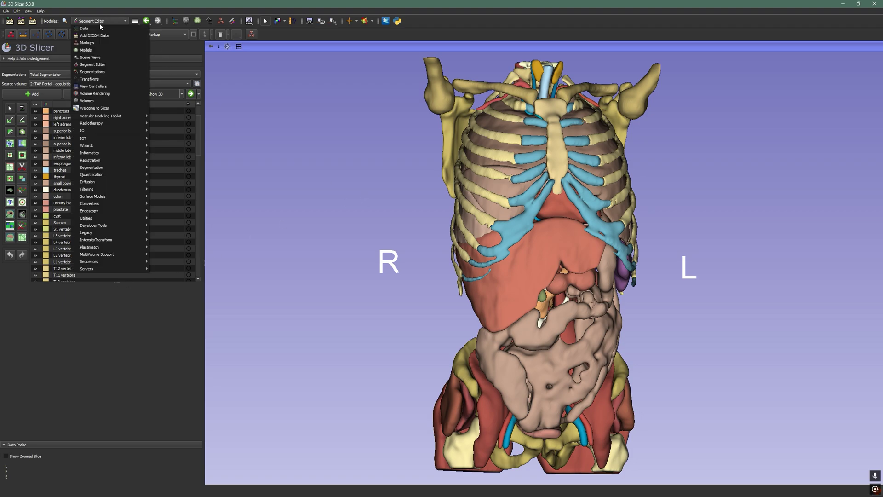
click(105, 72)
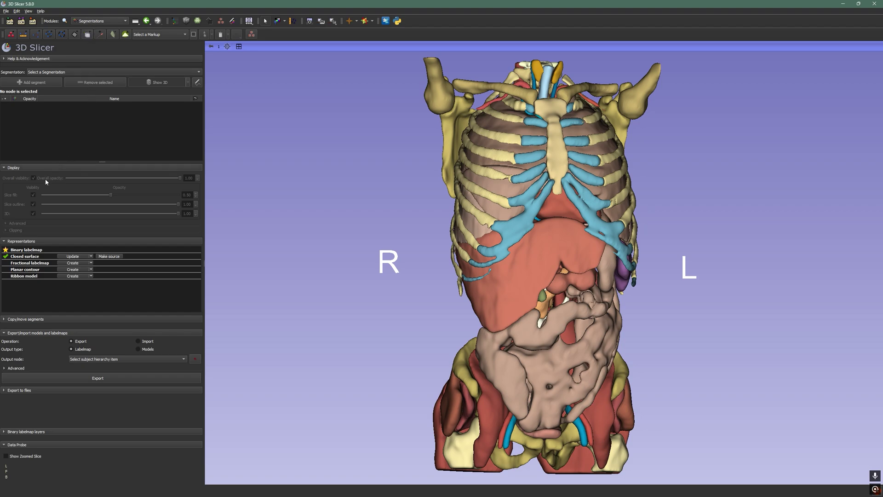
click(31, 319)
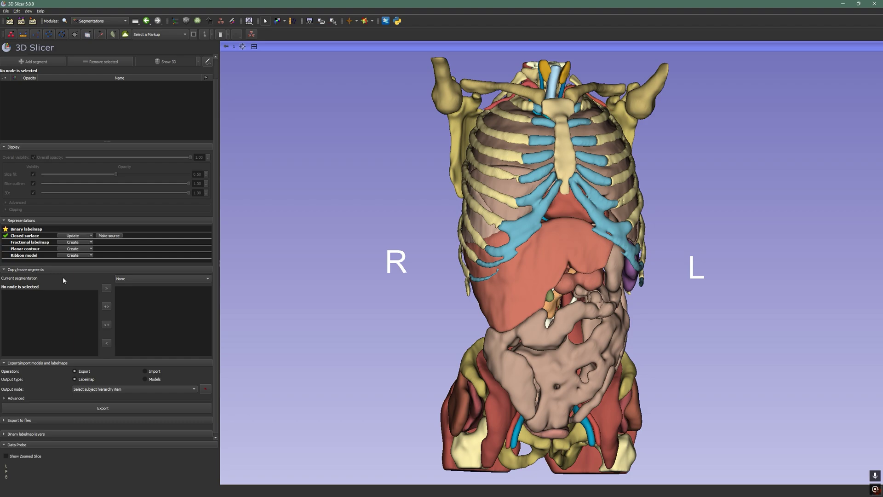
scroll(53, 313, up, 1)
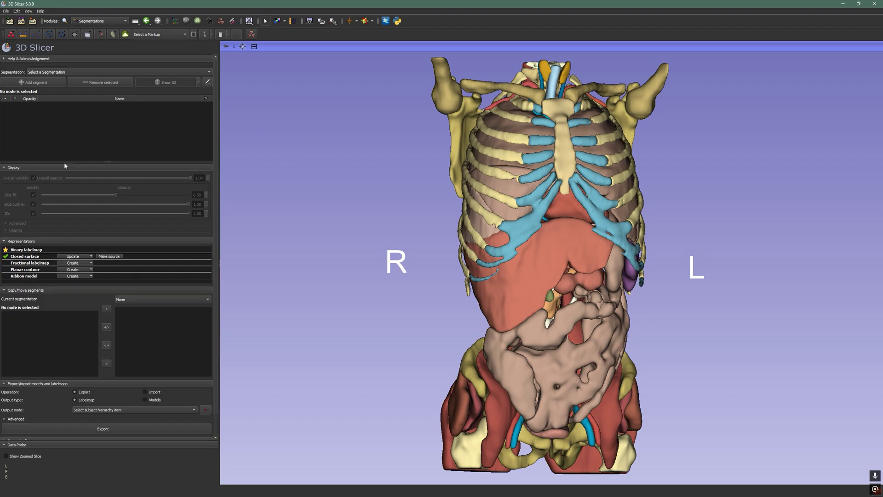
click(46, 74)
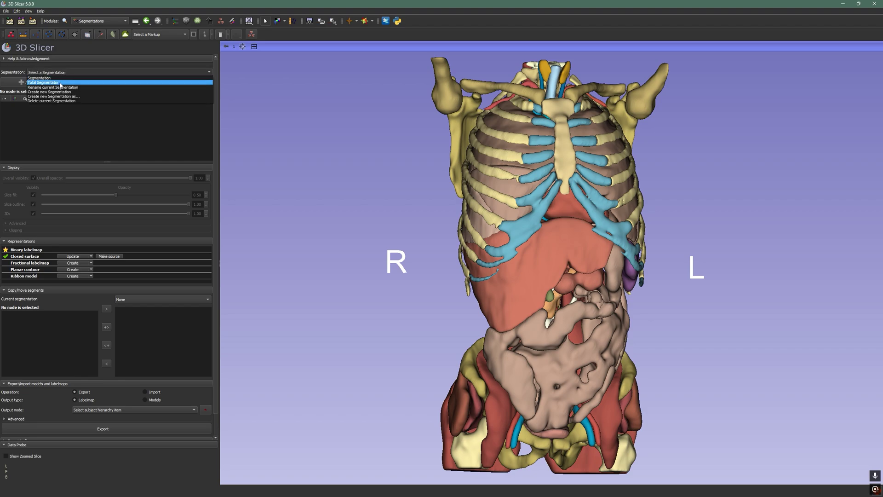
click(51, 79)
Step: Create a new segmentation named "Bones and muscles" as the target for copying or moving segments
click(128, 299)
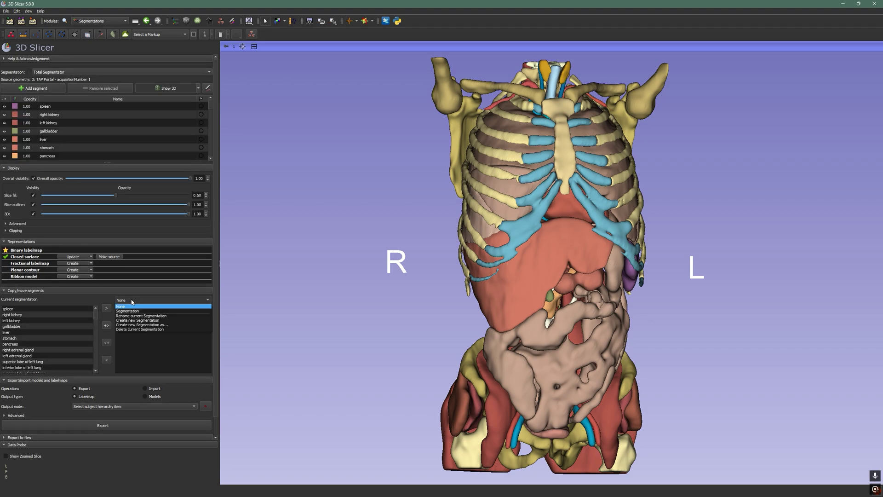
click(156, 325)
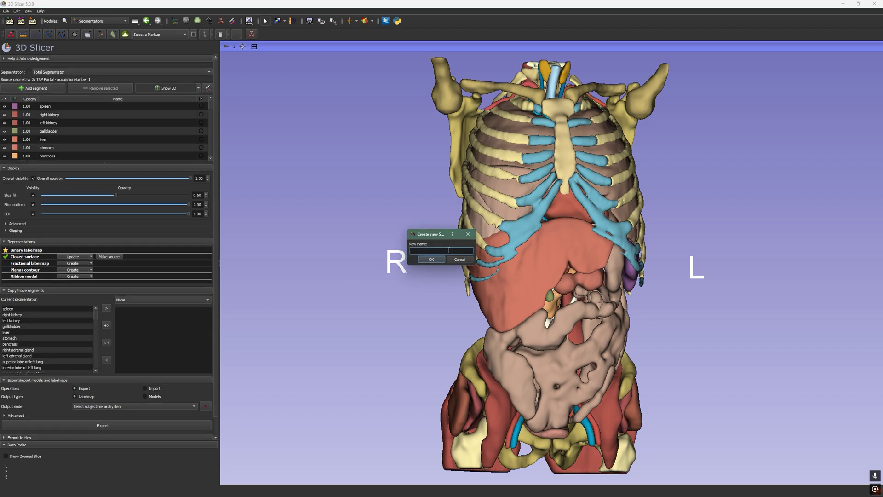
text(Bones and muscles)
click(430, 260)
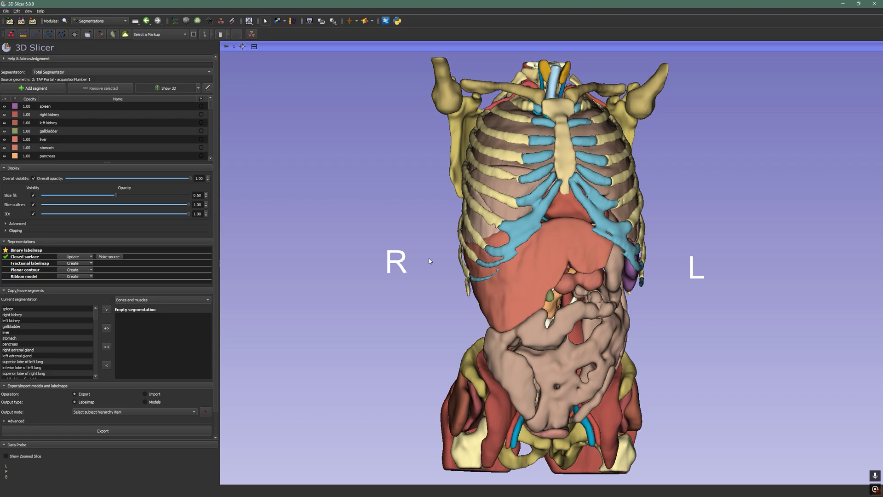
Step: Move the segments from Sacrum through C6 vertebra out of Total Segmentator into the Bones and muscles segmentation
scroll(41, 321, down, 1)
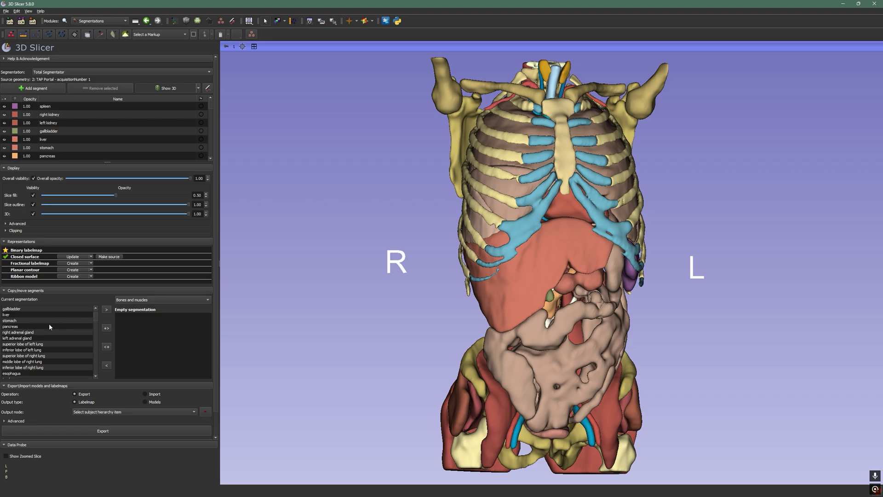
scroll(59, 331, down, 3)
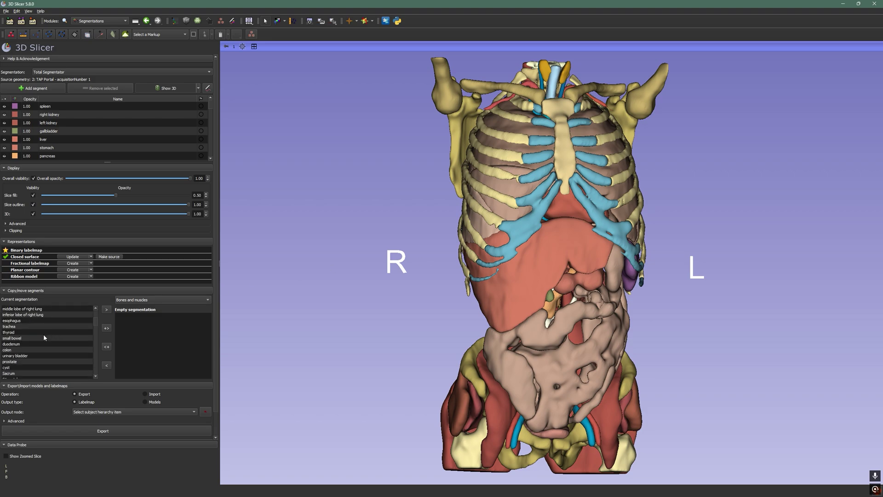
scroll(41, 336, down, 5)
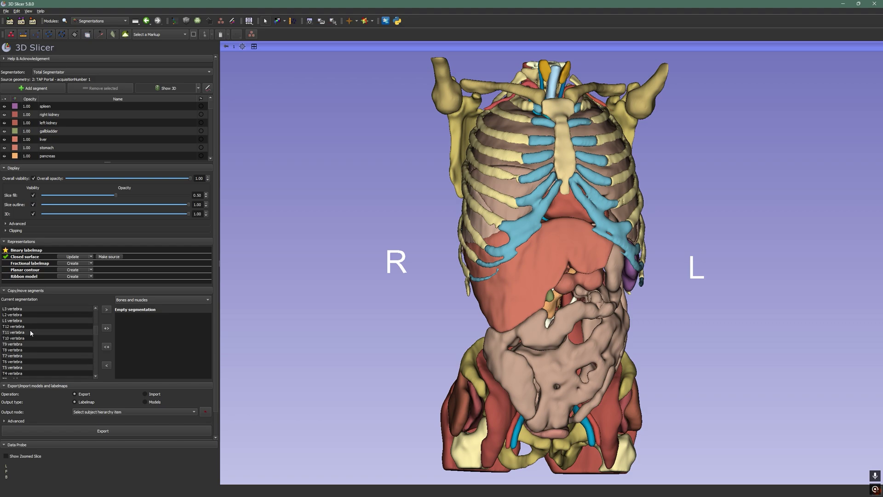
scroll(29, 331, down, 3)
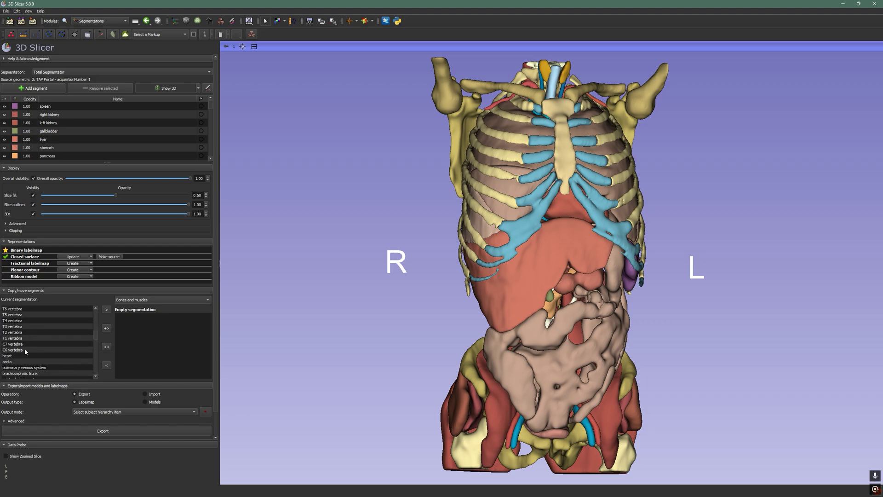
shift+click(24, 349)
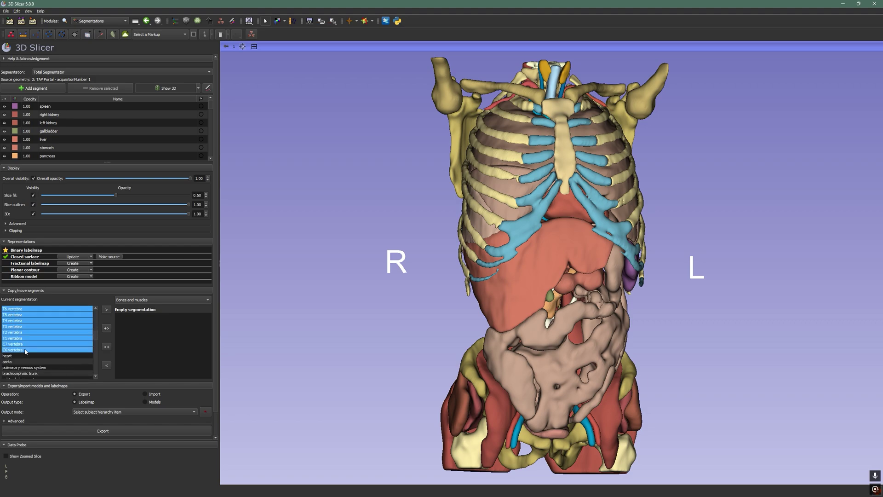
click(104, 310)
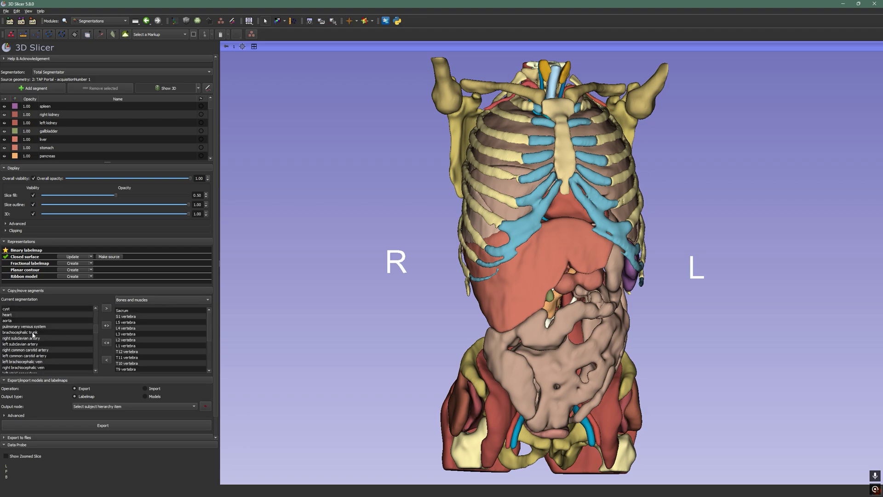
Step: Move the segments from left humerus through costal cartilage, including the spinal cord, into the Bones and muscles segmentation
scroll(31, 352, down, 4)
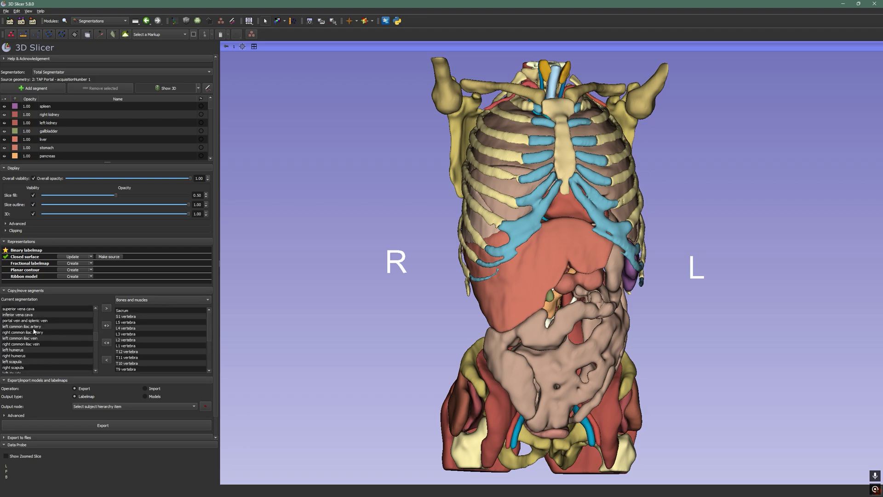
click(17, 350)
scroll(29, 348, down, 2)
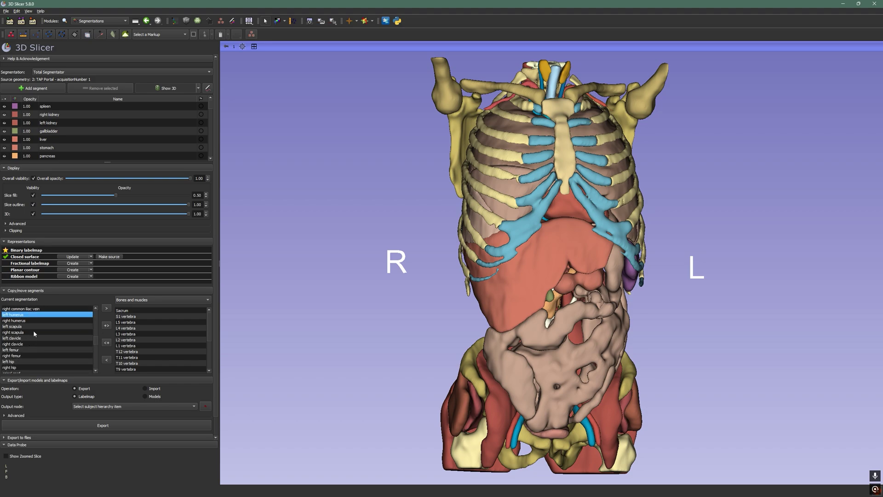
scroll(33, 330, down, 2)
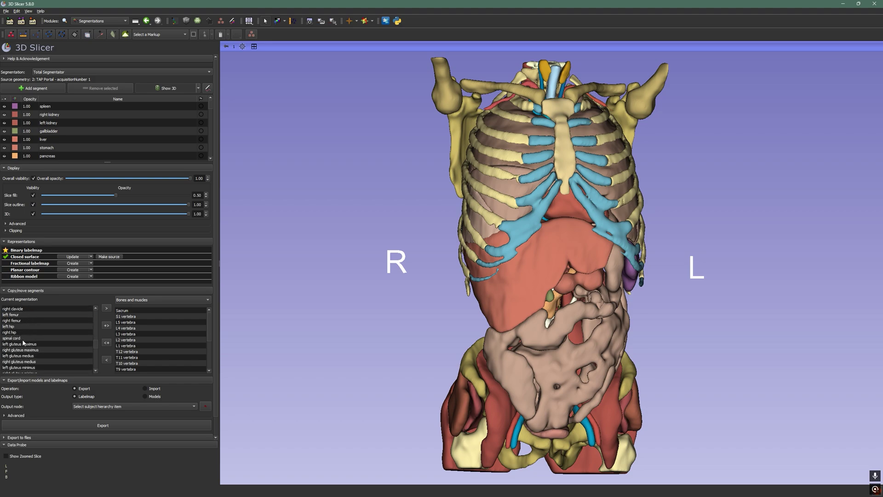
scroll(23, 343, down, 3)
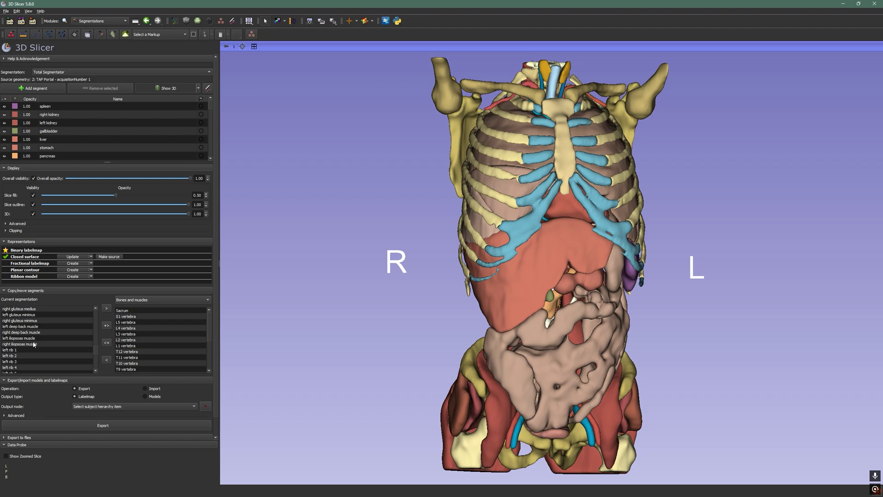
scroll(33, 344, down, 7)
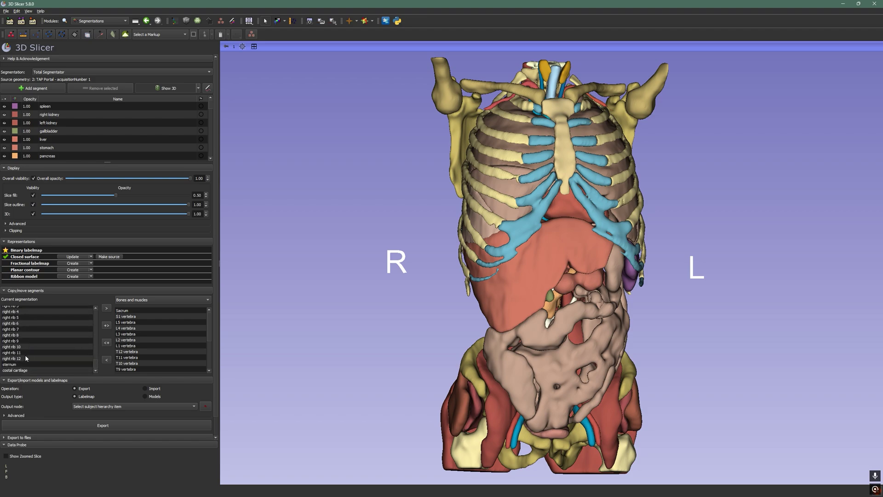
shift+click(20, 371)
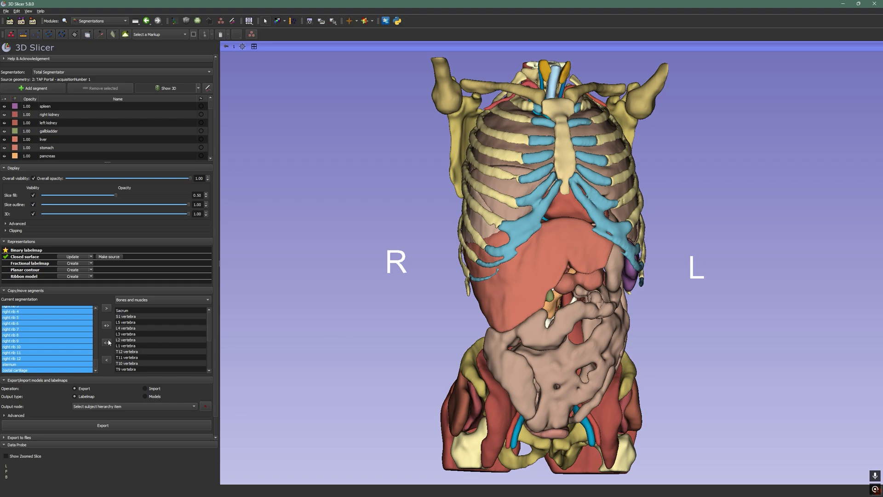
scroll(57, 342, up, 3)
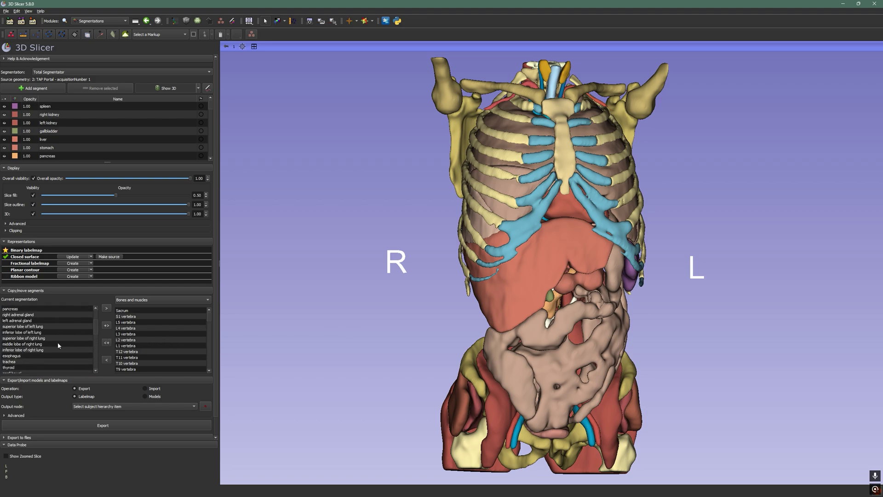
Step: Create a new target segmentation named "Thorax" for moving segments
click(134, 301)
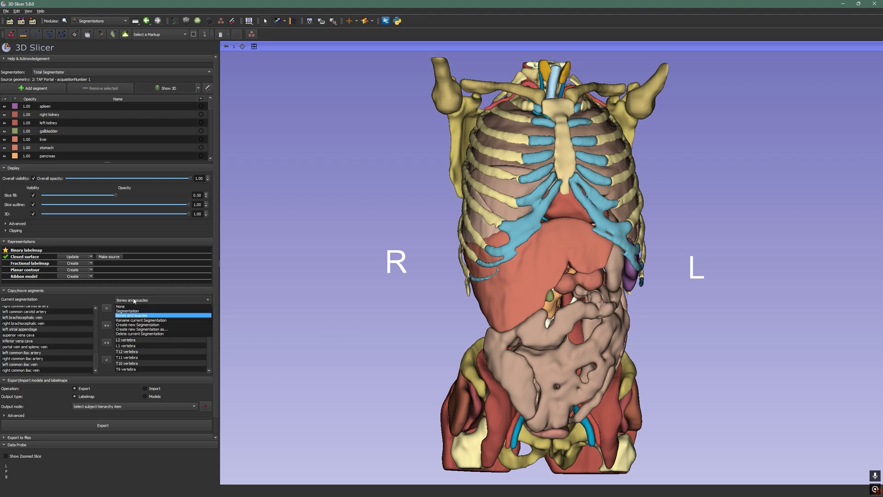
click(175, 329)
text(Thorax)
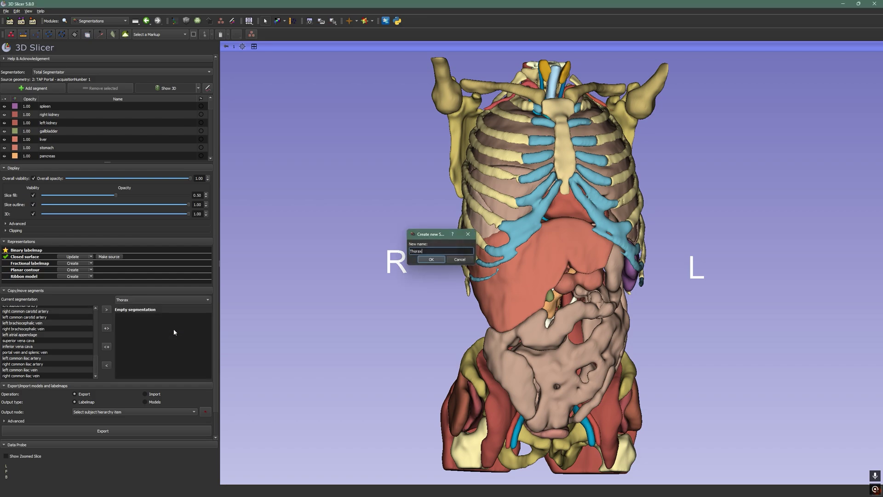
key(Return)
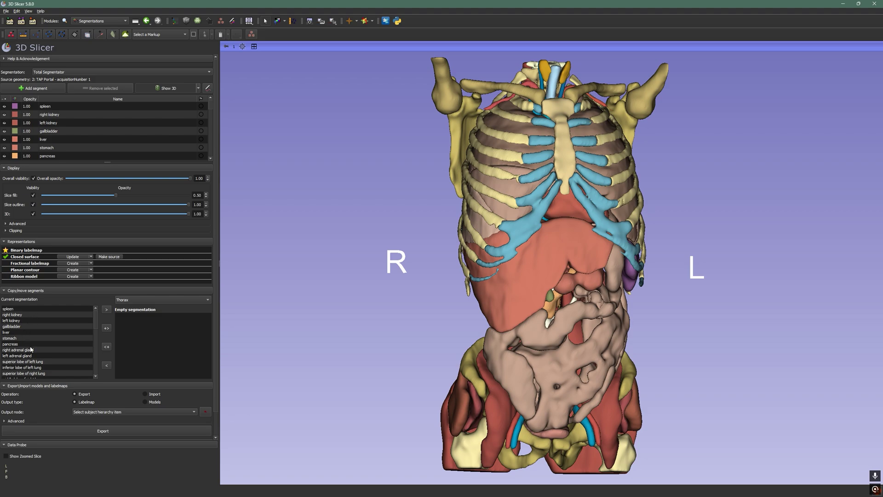
Step: Move the segments from superior lobe of left lung through thyroid into the Thorax segmentation
click(59, 344)
scroll(59, 344, down, 1)
click(51, 345)
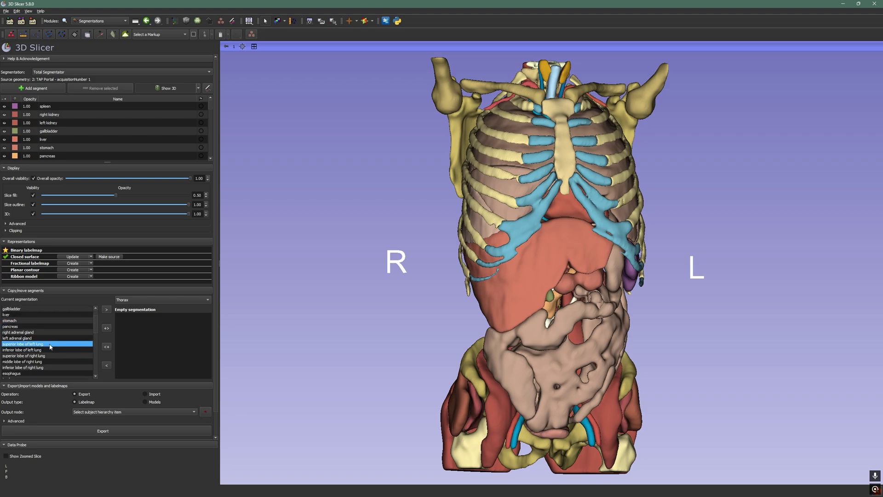
scroll(39, 349, down, 1)
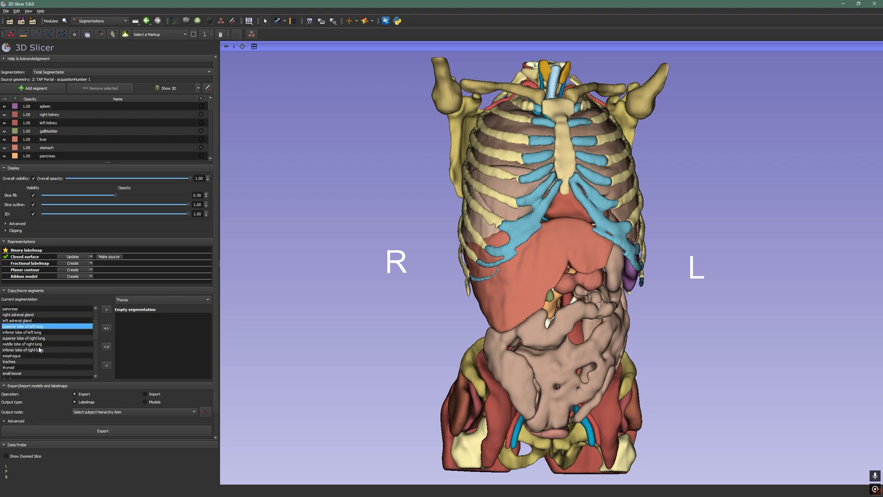
shift+click(19, 367)
click(107, 311)
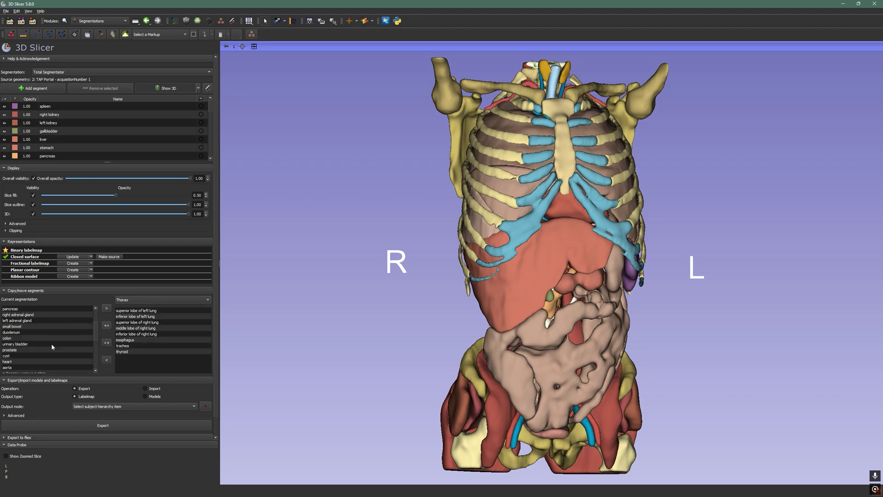
Step: Move the segments from heart through superior vena cava into the Thorax segmentation
click(24, 344)
scroll(24, 344, down, 2)
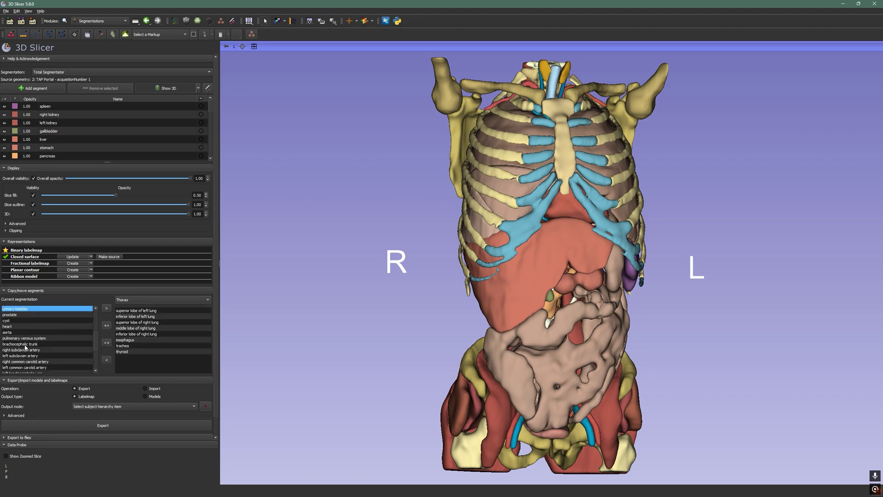
click(46, 338)
click(38, 326)
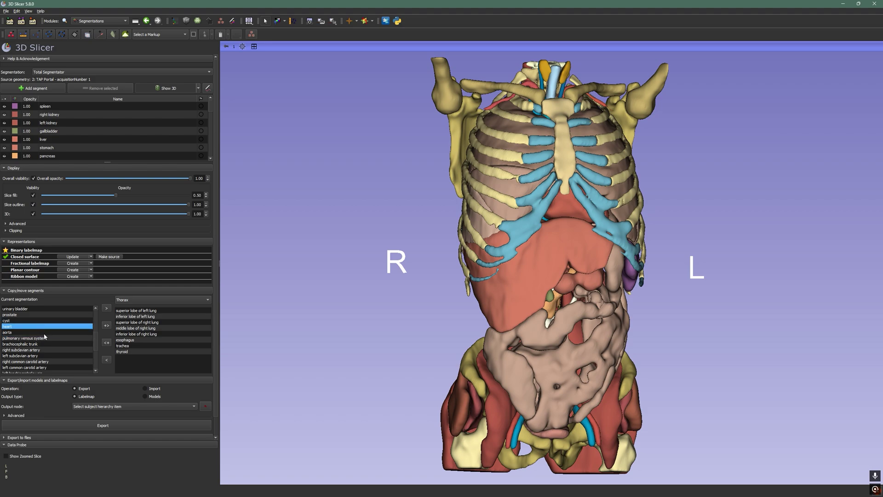
scroll(44, 336, down, 1)
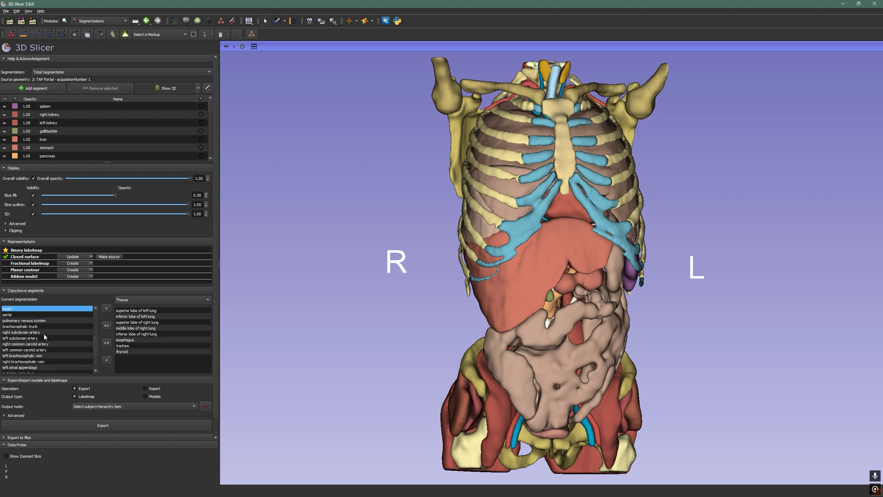
shift+click(39, 367)
scroll(42, 366, down, 1)
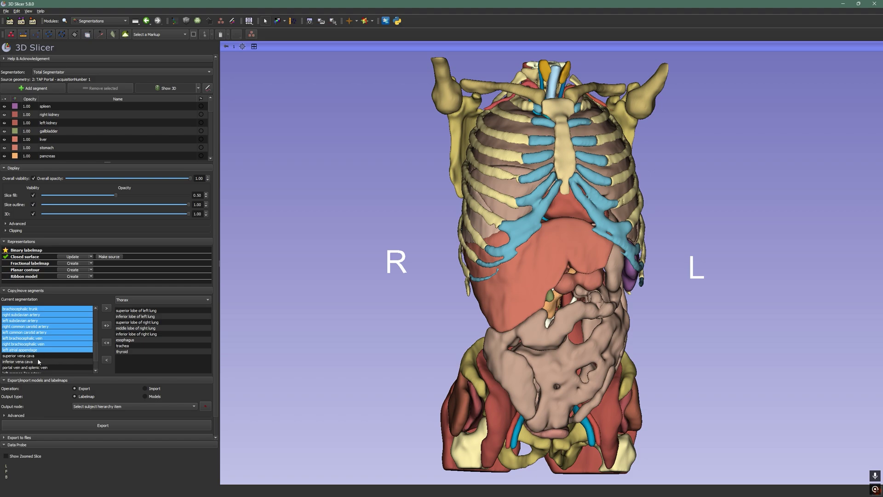
shift+click(35, 355)
scroll(55, 355, down, 1)
click(106, 308)
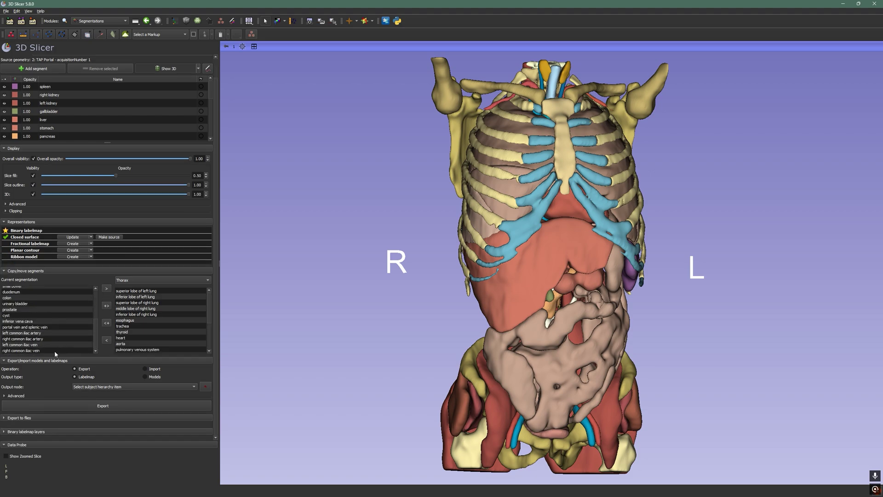
scroll(51, 364, up, 1)
click(123, 301)
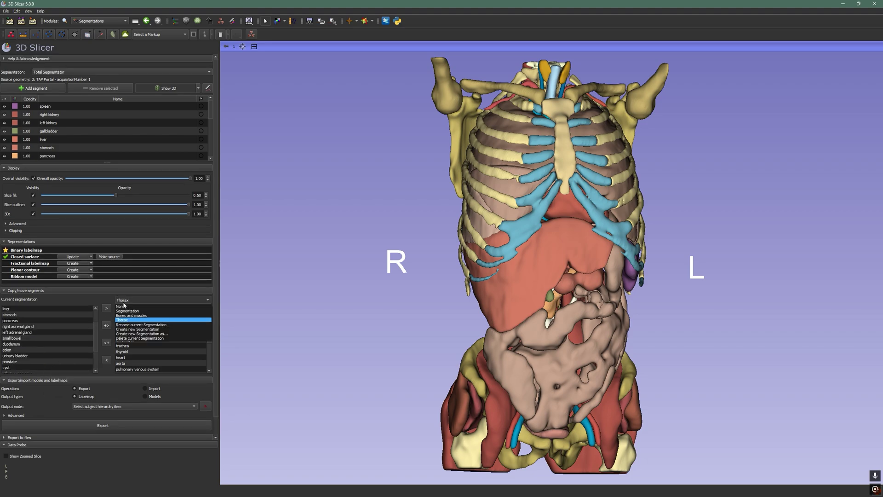
click(124, 301)
scroll(51, 335, down, 1)
scroll(52, 339, up, 2)
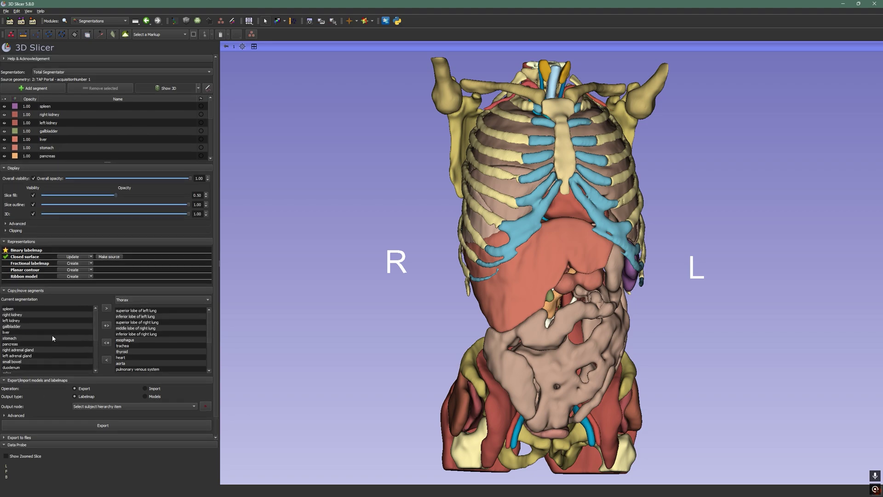
Step: Open the Segment Editor module and turn off the 3D display of the remaining Total Segmentator segments
click(89, 23)
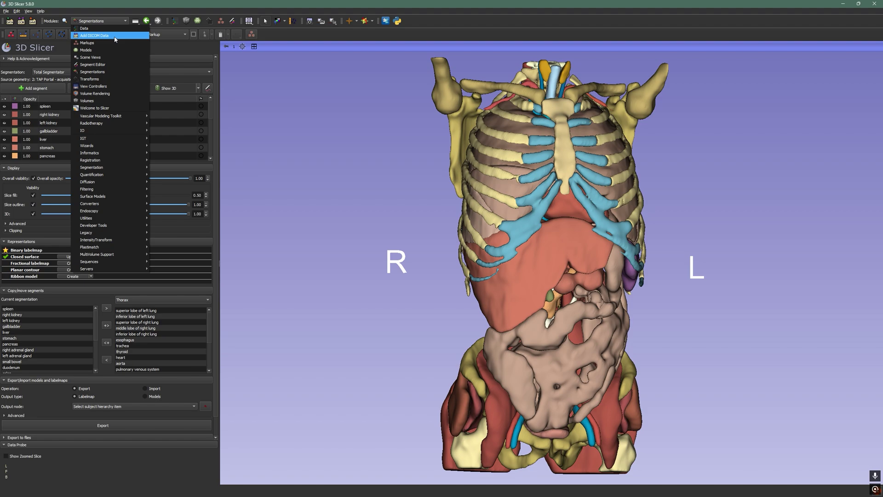
click(108, 64)
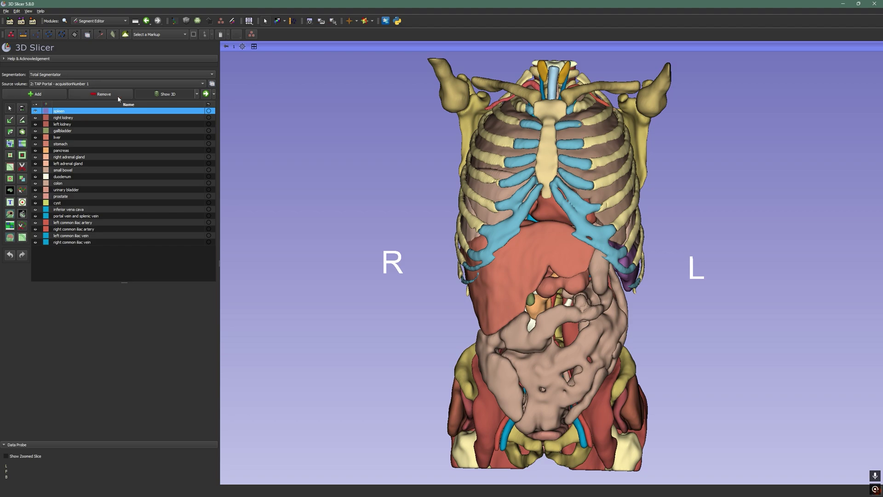
click(161, 95)
Step: Select the Bones and muscles segmentation and turn off its 3D display to isolate the Thorax structures
click(66, 75)
click(60, 74)
click(55, 74)
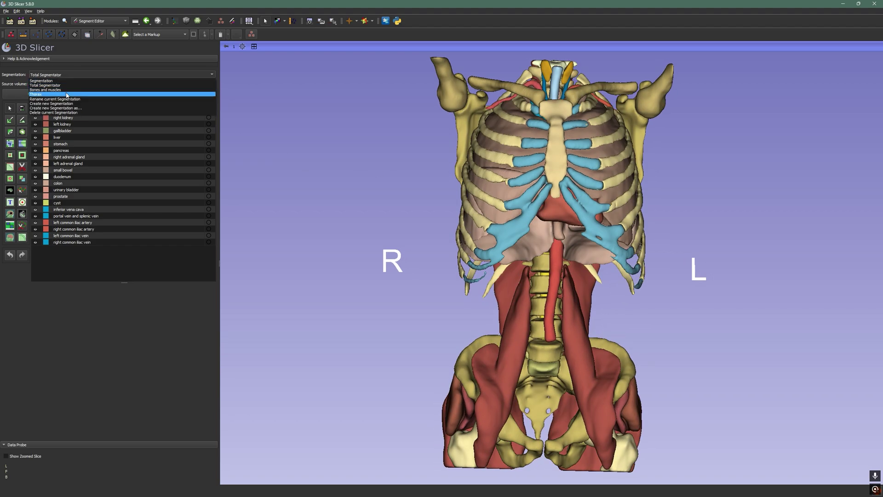
click(64, 89)
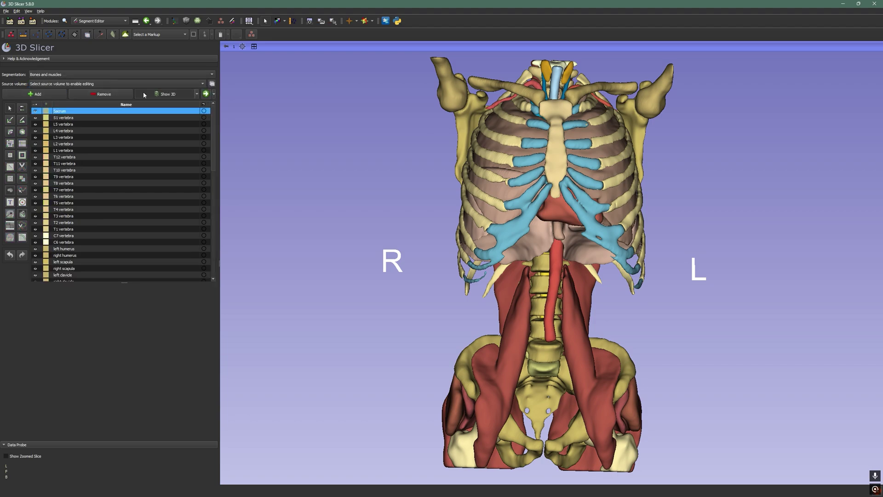
click(166, 94)
Step: Select the Thorax segmentation and hide its superior lobe of right lung segment
click(62, 74)
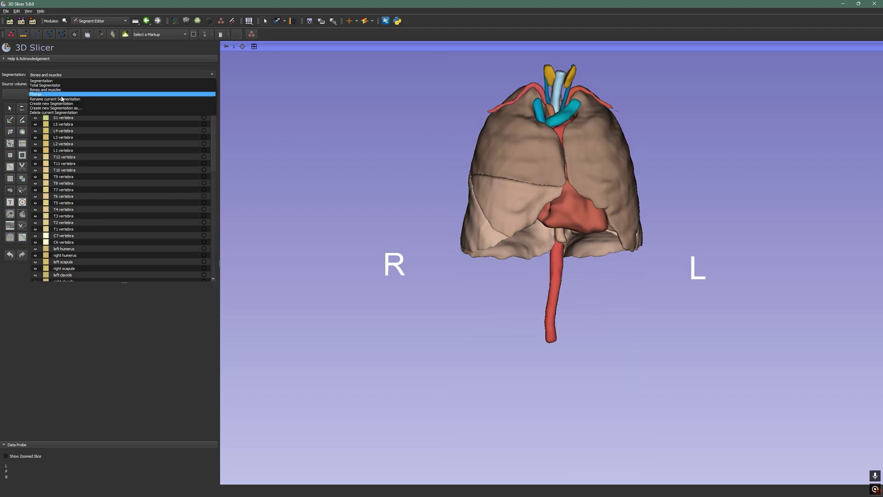
click(62, 94)
drag(274, 181, 106, 175)
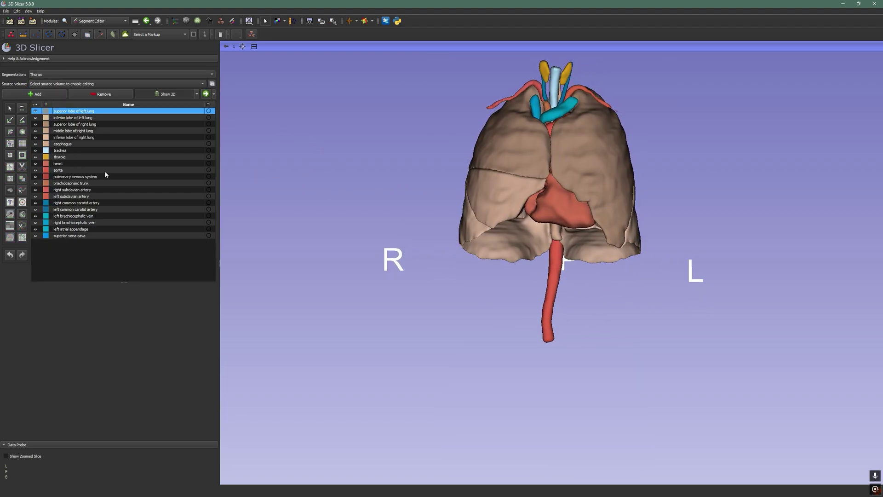
click(37, 123)
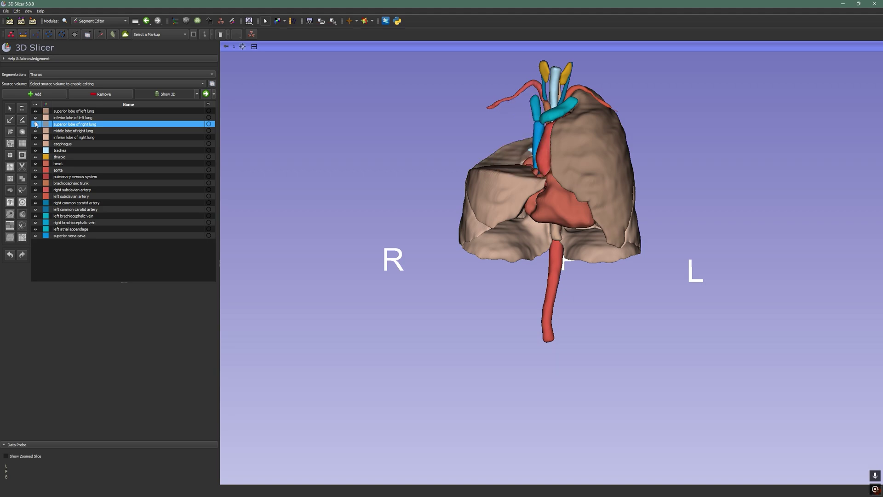
Step: Turn off the 3D display of Thorax and show the Bones and muscles segmentation in 3D instead
click(166, 94)
click(45, 75)
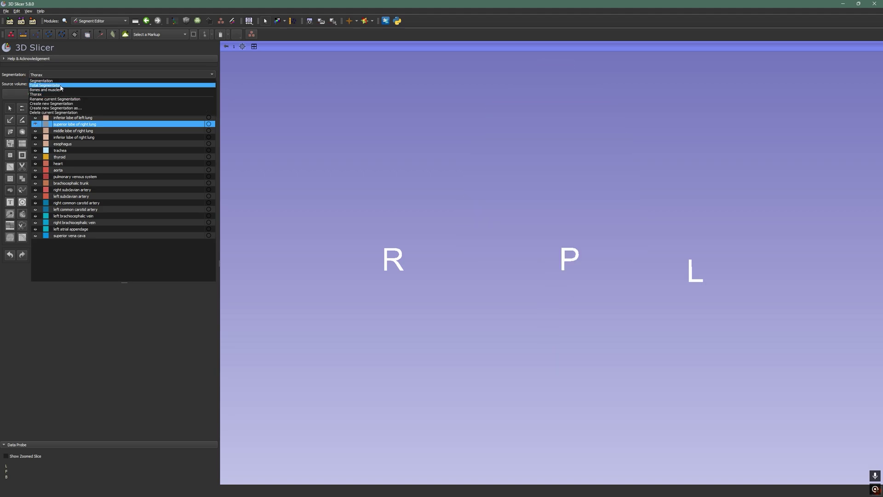
click(60, 90)
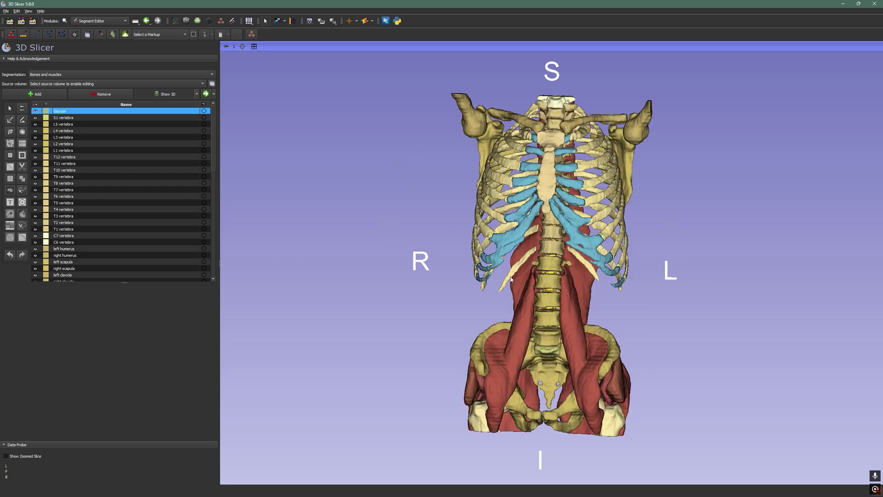
drag(410, 239, 612, 175)
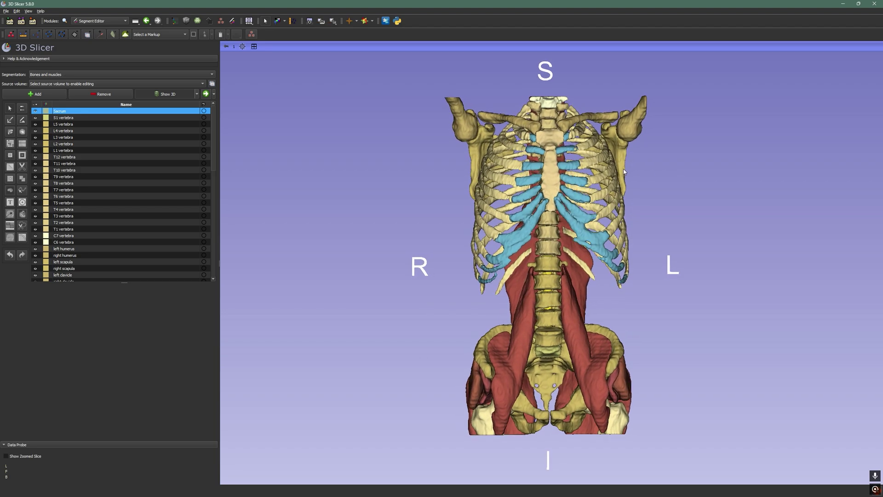